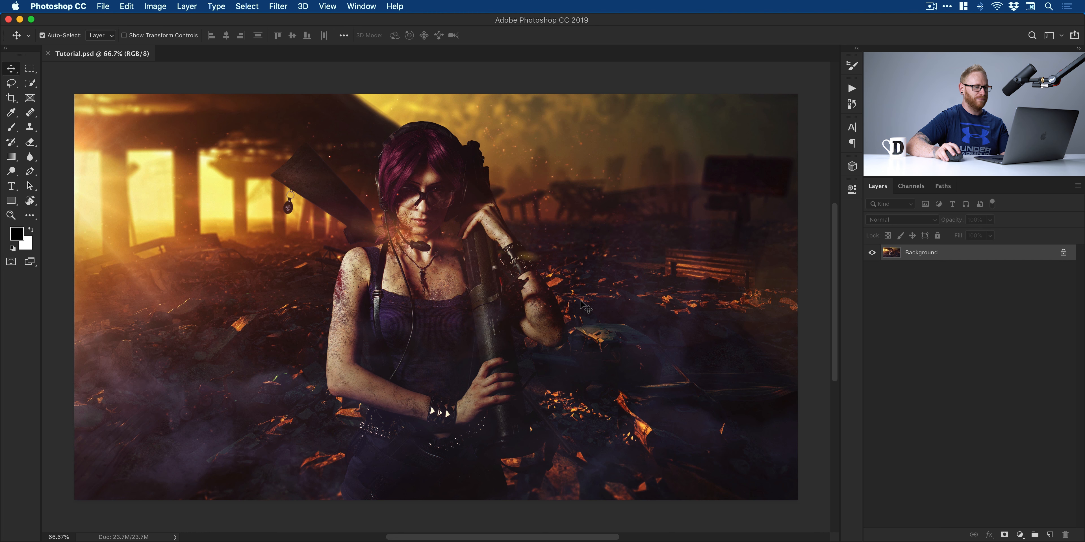
# Step: Convert the locked Background into a regular layer named "Fluffy Elephant"
pyautogui.press('z')
pyautogui.click(417, 198)
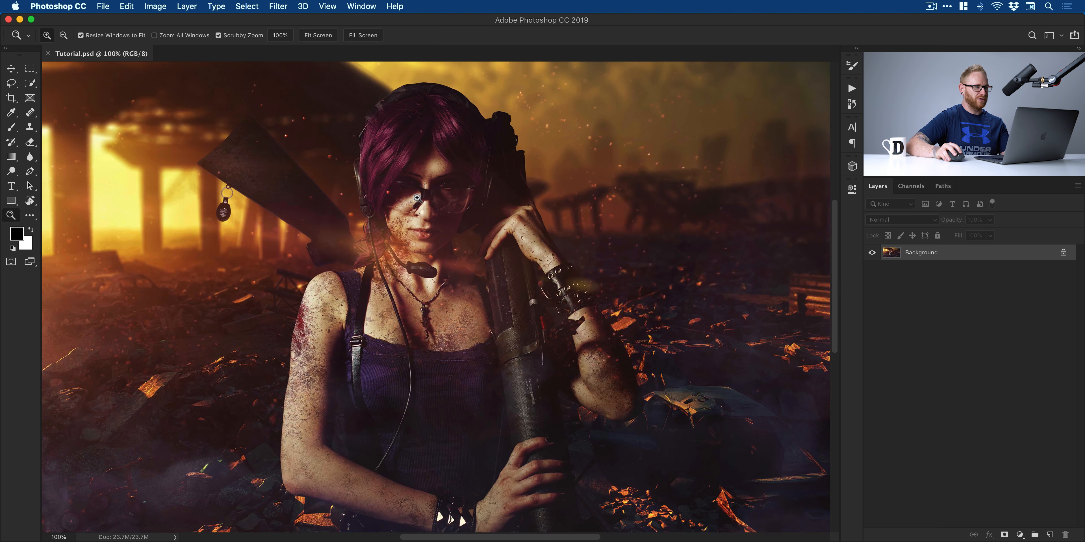
pyautogui.click(425, 185)
pyautogui.click(425, 185)
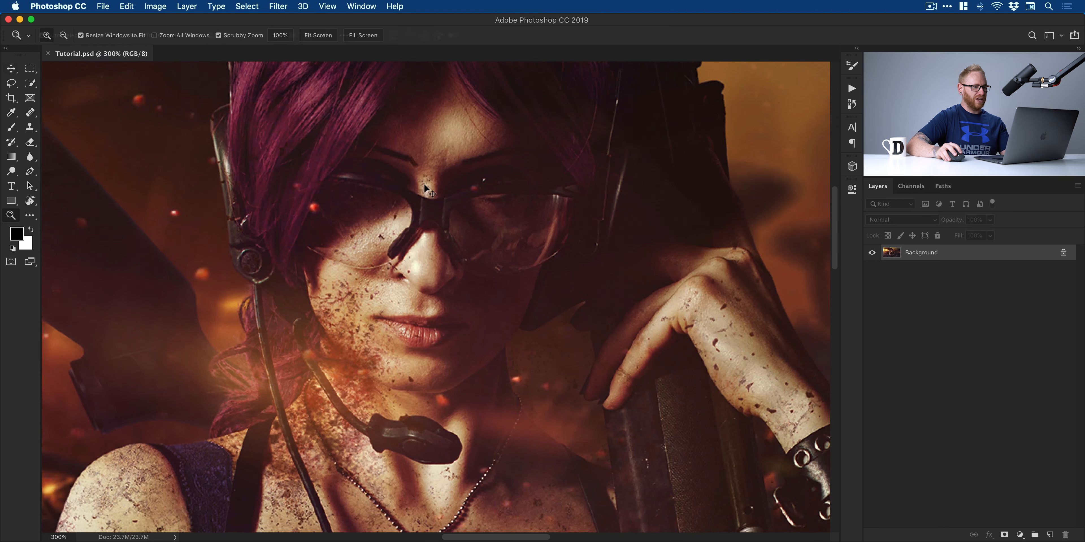
pyautogui.press('v')
pyautogui.moveTo(426, 188); pyautogui.dragTo(449, 244)
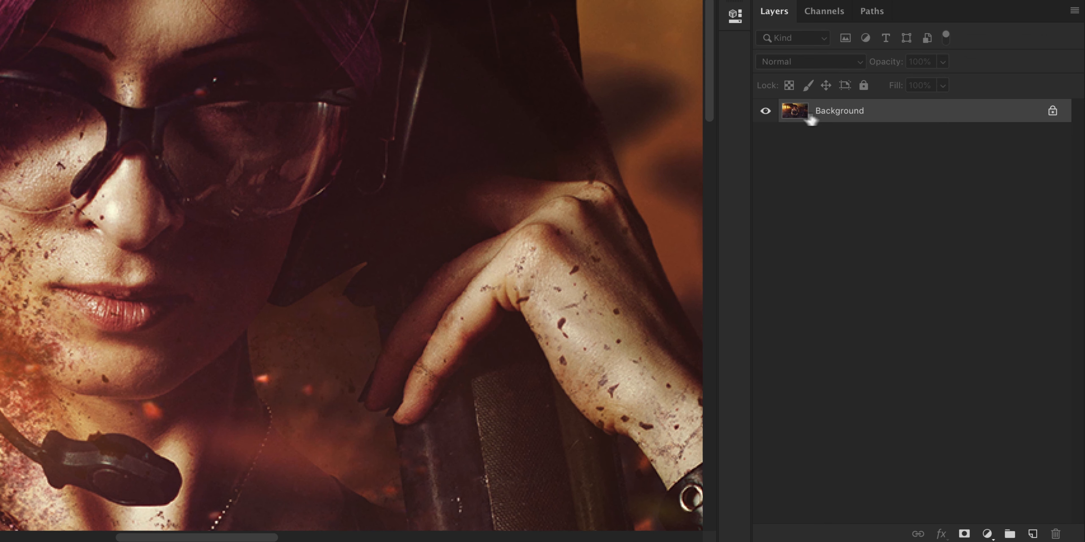
pyautogui.doubleClick(838, 111)
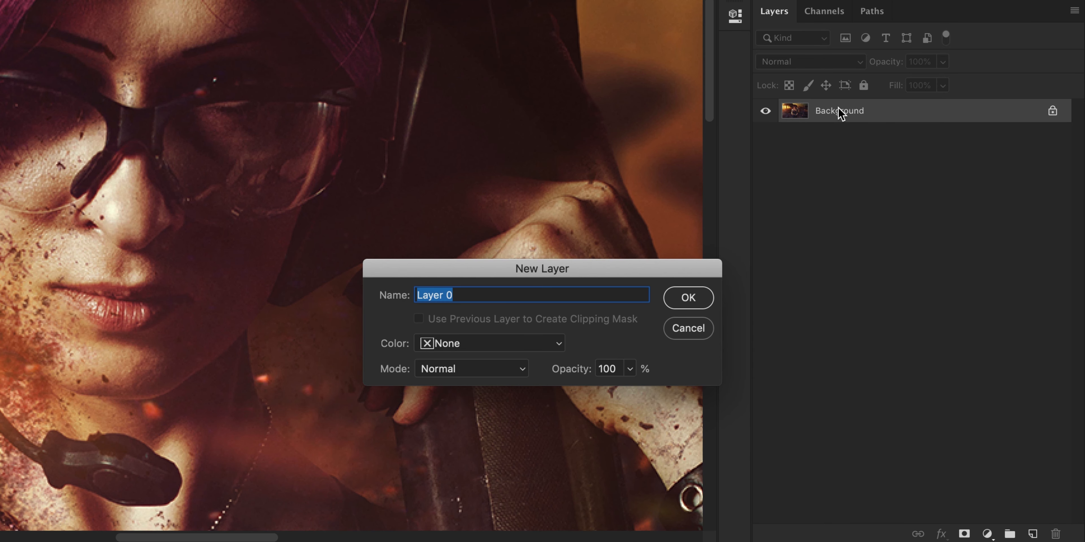
pyautogui.write('Lay')
pyautogui.press('super+a')
pyautogui.write('E')
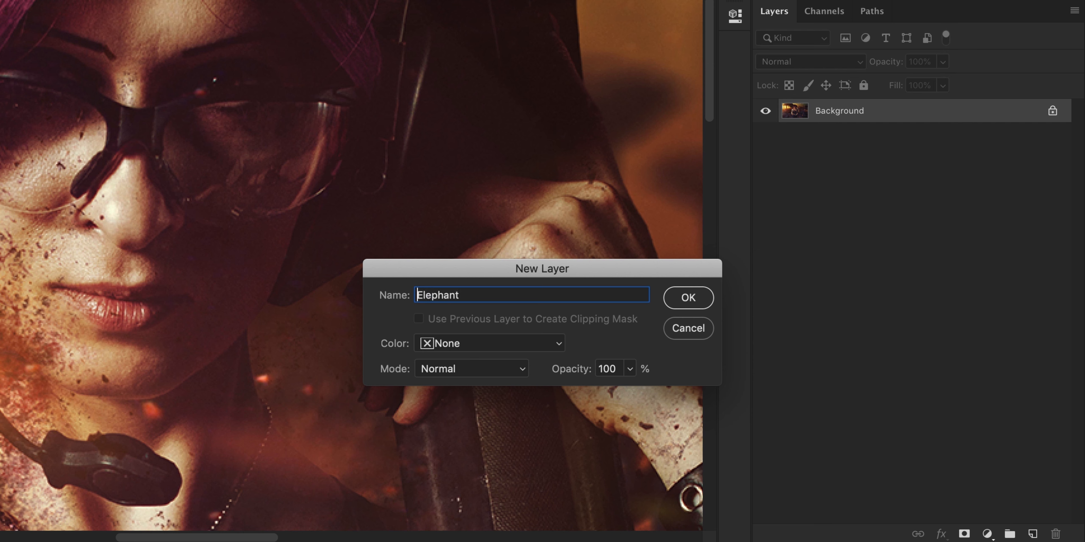
pyautogui.write('Fluffy')
pyautogui.press('Return')
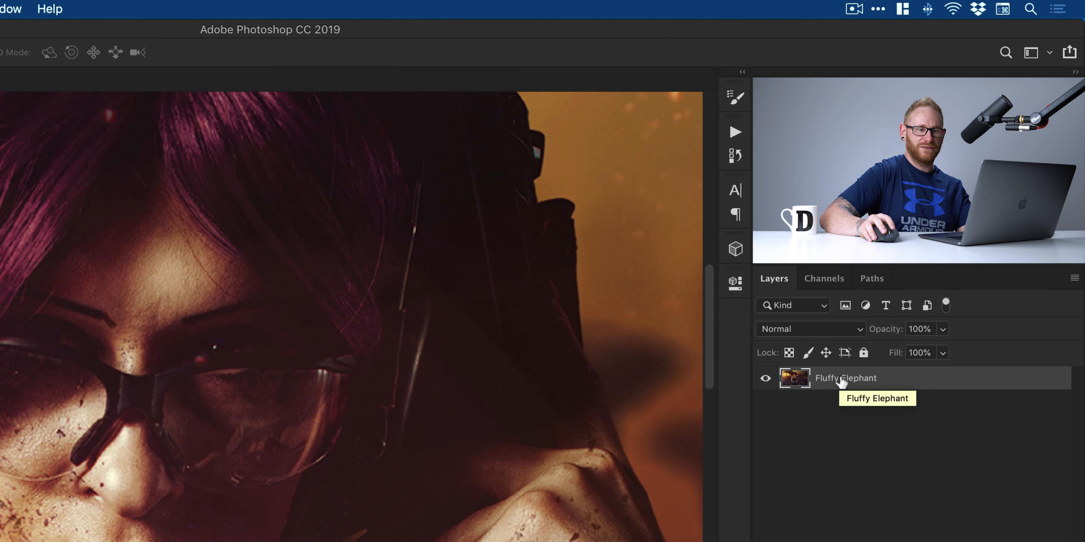
# Step: Convert the Fluffy Elephant layer to a Smart Object and start the Oil Paint filter on it
pyautogui.rightClick(840, 381)
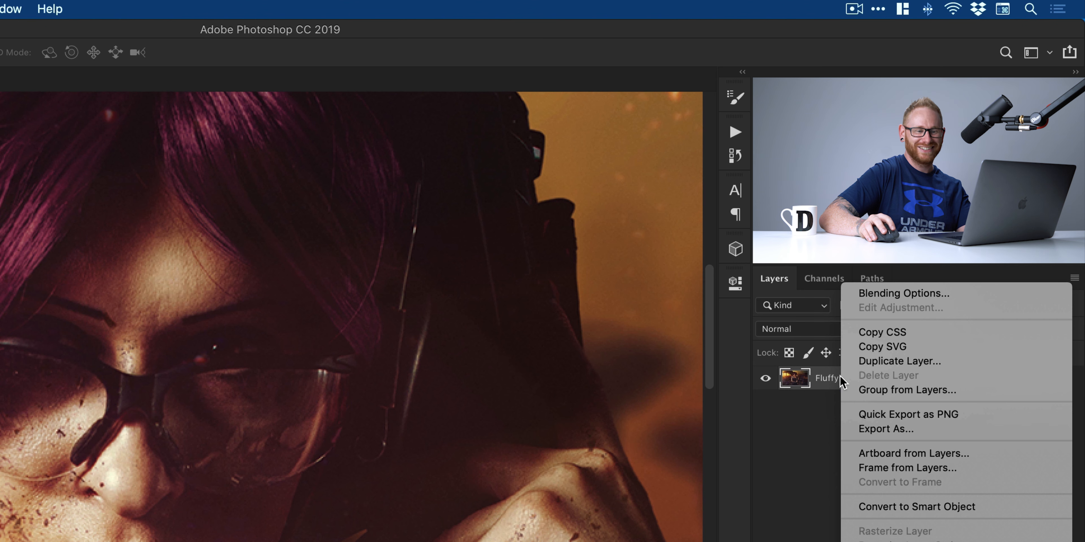
pyautogui.click(959, 508)
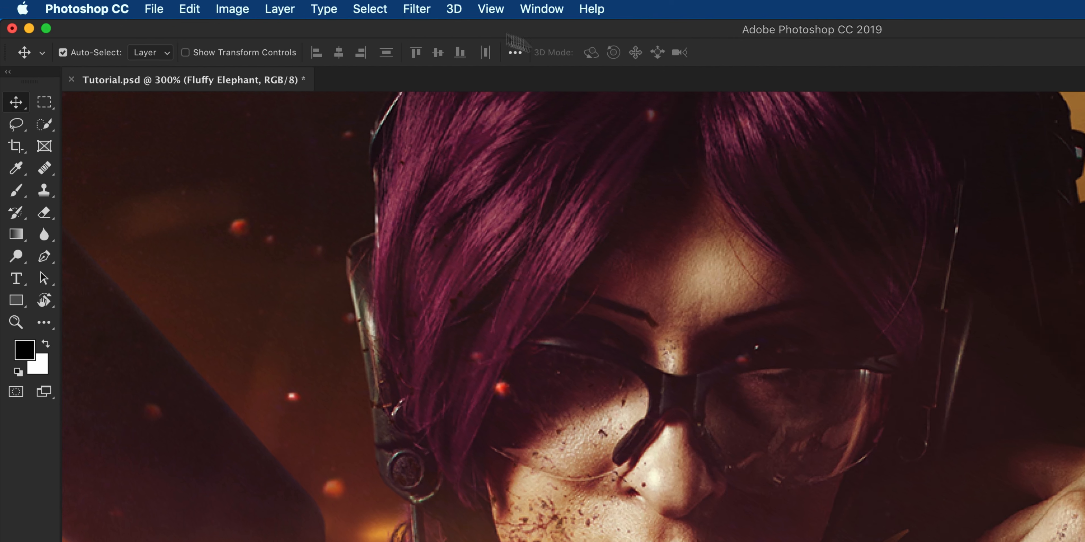
pyautogui.click(276, 8)
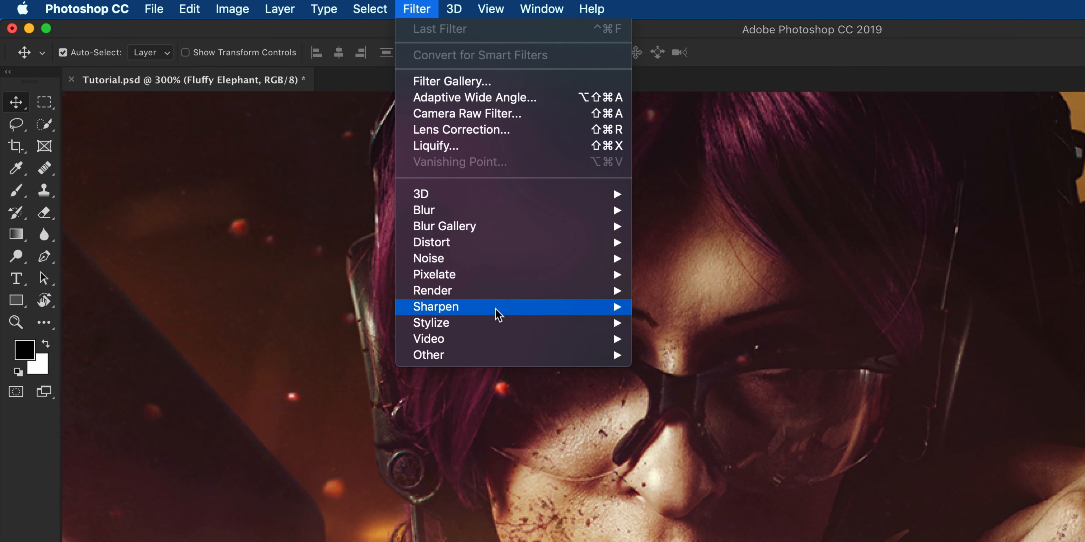
pyautogui.moveTo(500, 325)
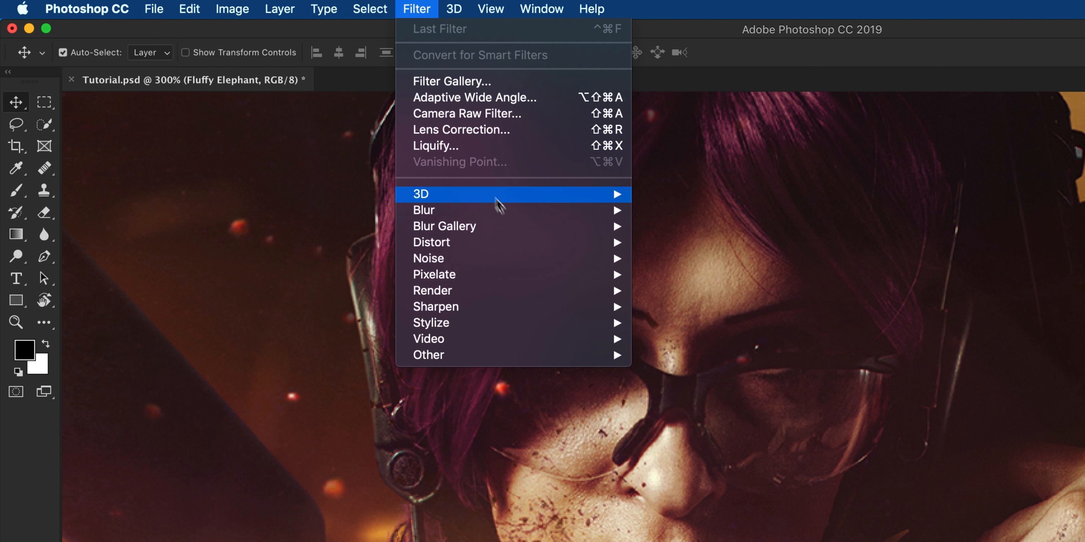
pyautogui.moveTo(564, 324)
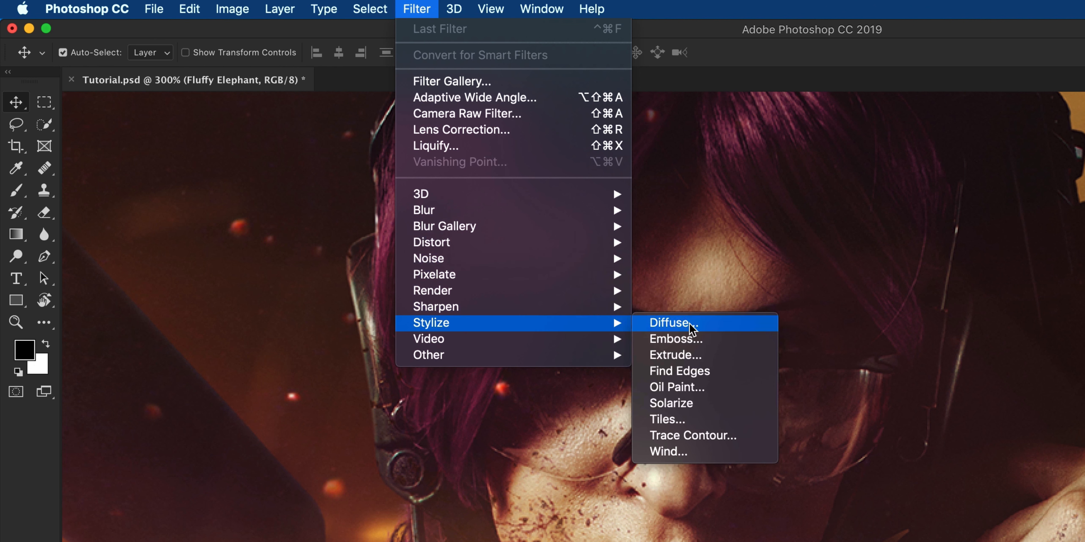
pyautogui.click(704, 398)
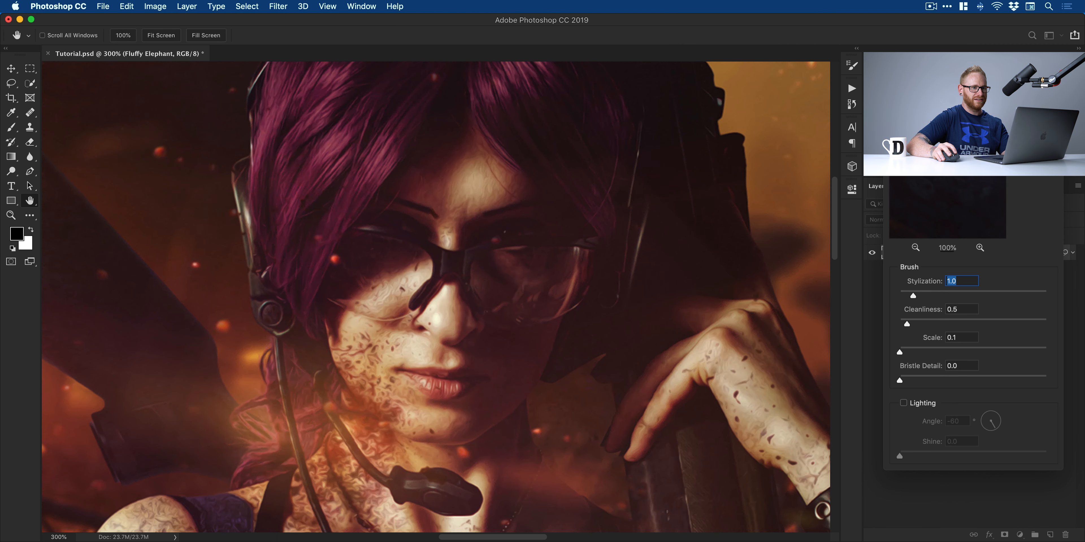
# Step: Enlarge the filter's preview of the face to 300% and compare the image with and without the Oil Paint effect
pyautogui.moveTo(1019, 114)
pyautogui.mouseDown()
pyautogui.moveTo(729, 85)
pyautogui.moveTo(769, 87)
pyautogui.mouseUp()
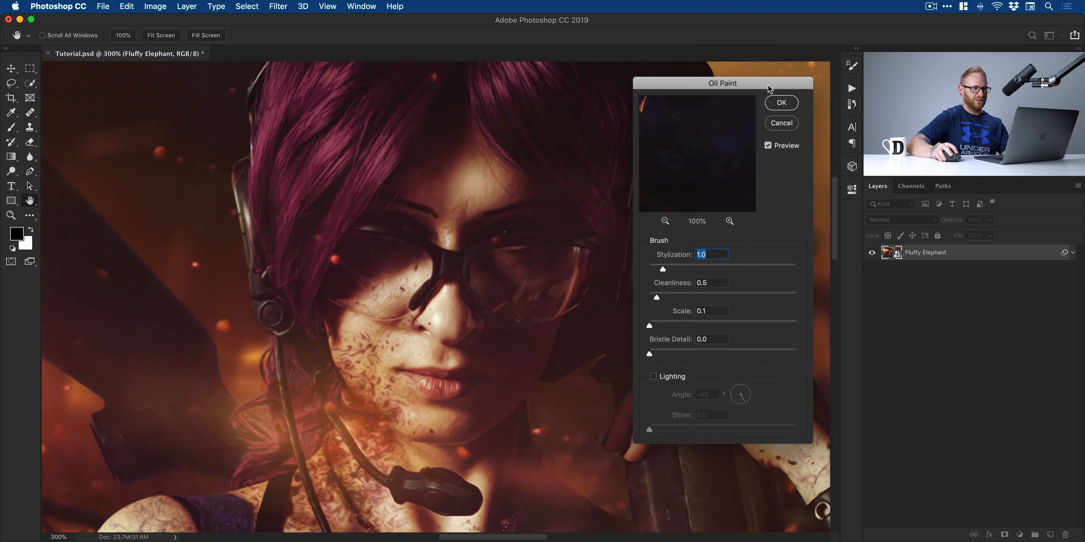
pyautogui.click(767, 146)
pyautogui.moveTo(721, 152)
pyautogui.mouseDown()
pyautogui.moveTo(705, 160)
pyautogui.moveTo(709, 151)
pyautogui.moveTo(687, 139)
pyautogui.moveTo(722, 172)
pyautogui.mouseUp()
pyautogui.click(729, 221)
pyautogui.click(729, 221)
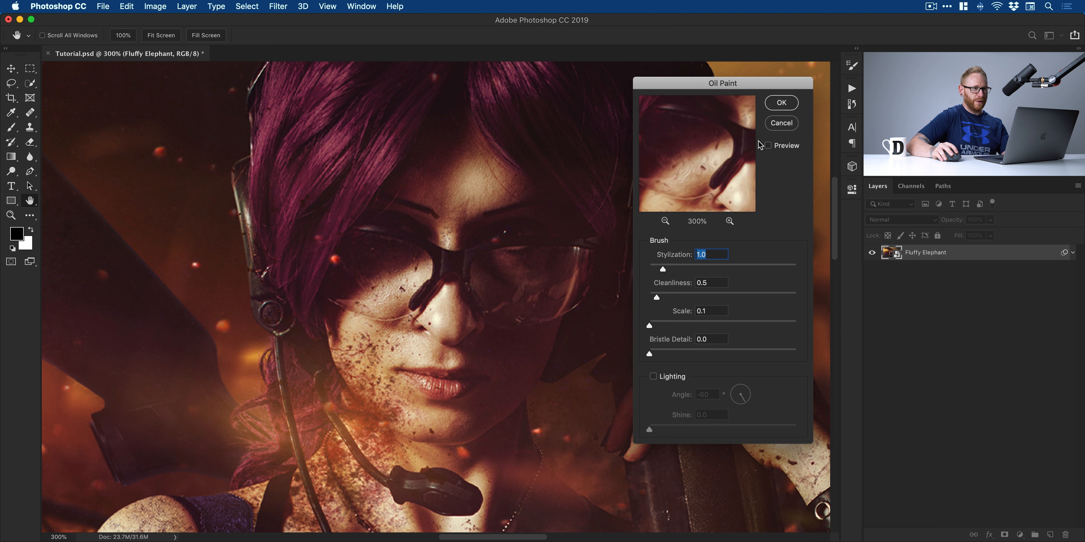
pyautogui.click(768, 146)
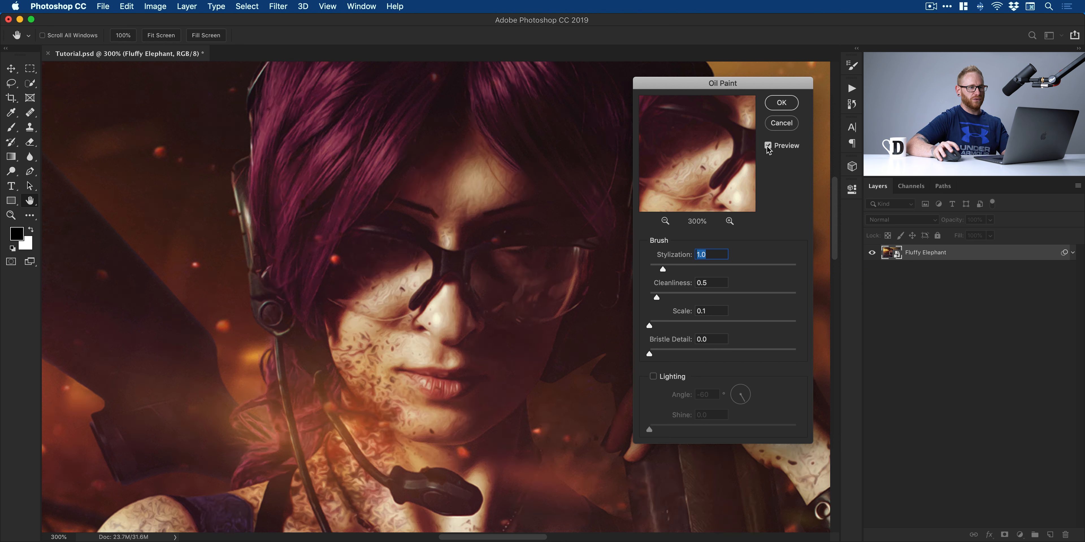
pyautogui.click(767, 147)
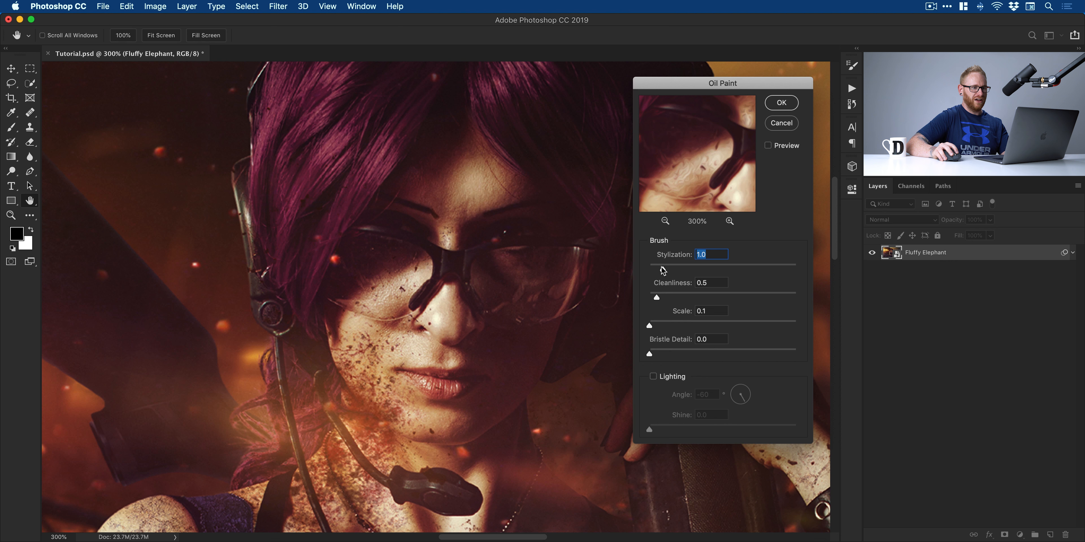
# Step: Try Oil Paint brush values of Stylization 4.9, Cleanliness 0.0, Scale 4.5 and Bristle Detail 7.0
pyautogui.moveTo(663, 269); pyautogui.dragTo(649, 269)
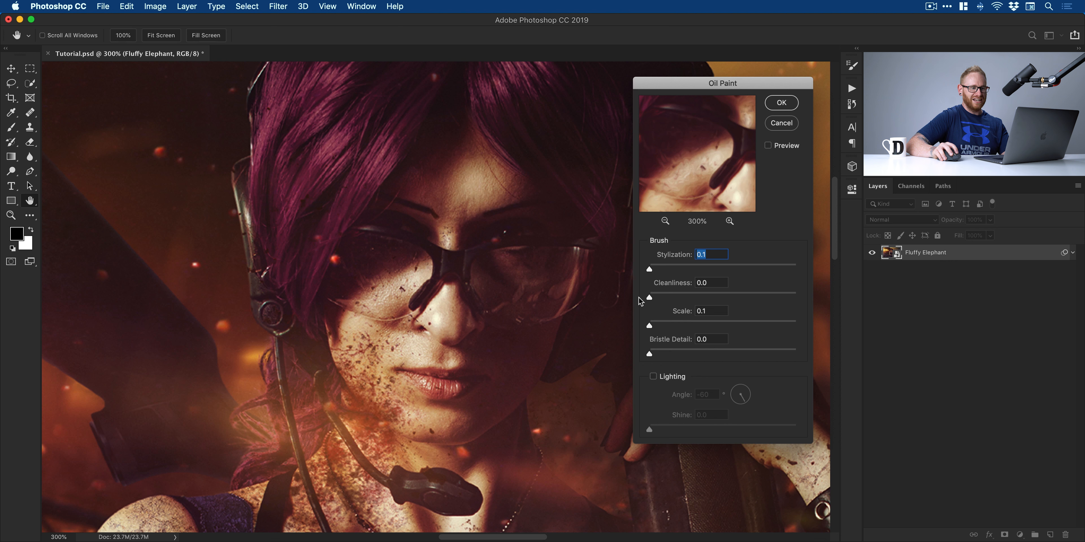
pyautogui.moveTo(649, 270); pyautogui.dragTo(721, 270)
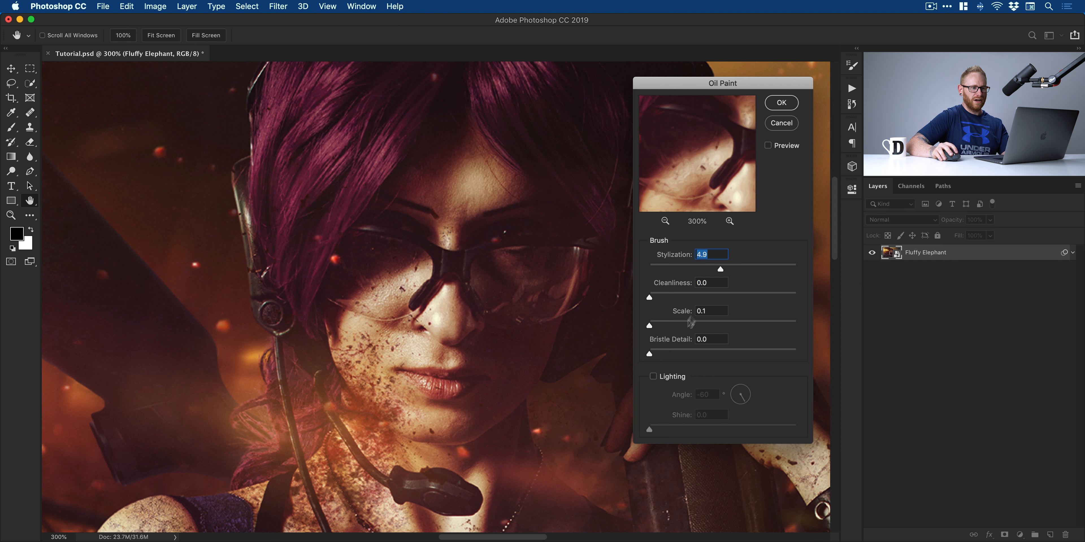
pyautogui.moveTo(649, 325); pyautogui.dragTo(715, 325)
pyautogui.moveTo(649, 354); pyautogui.dragTo(752, 354)
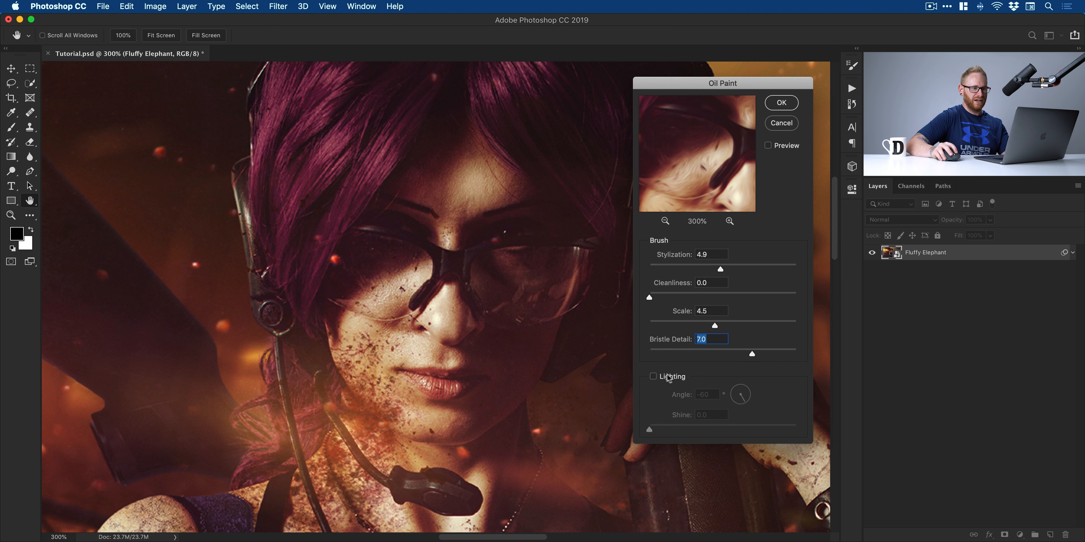
# Step: Try the Oil Paint lighting with Shine 3.7 and Stylization 8.8 while previewing it on the image
pyautogui.click(653, 376)
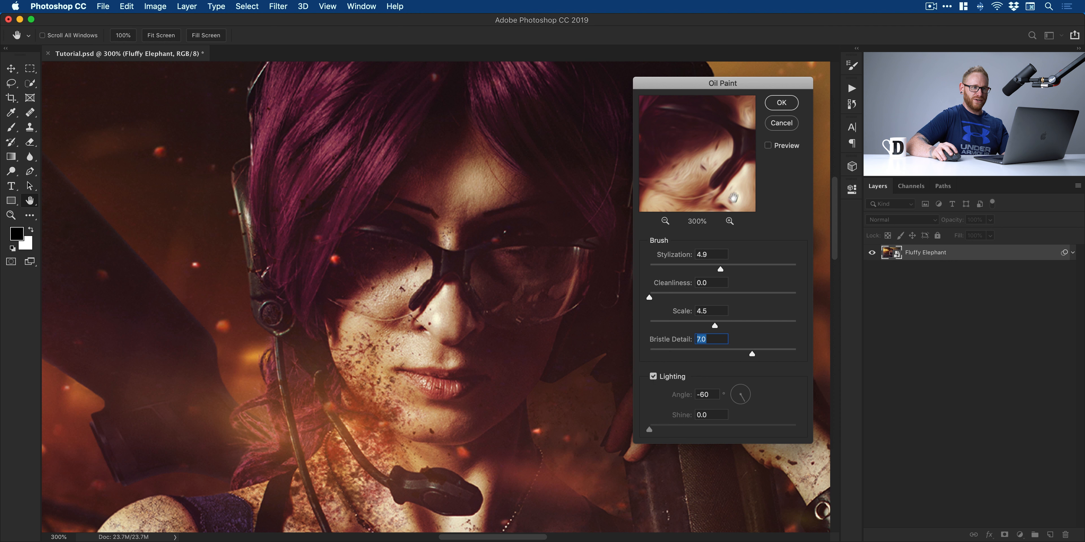
pyautogui.click(768, 146)
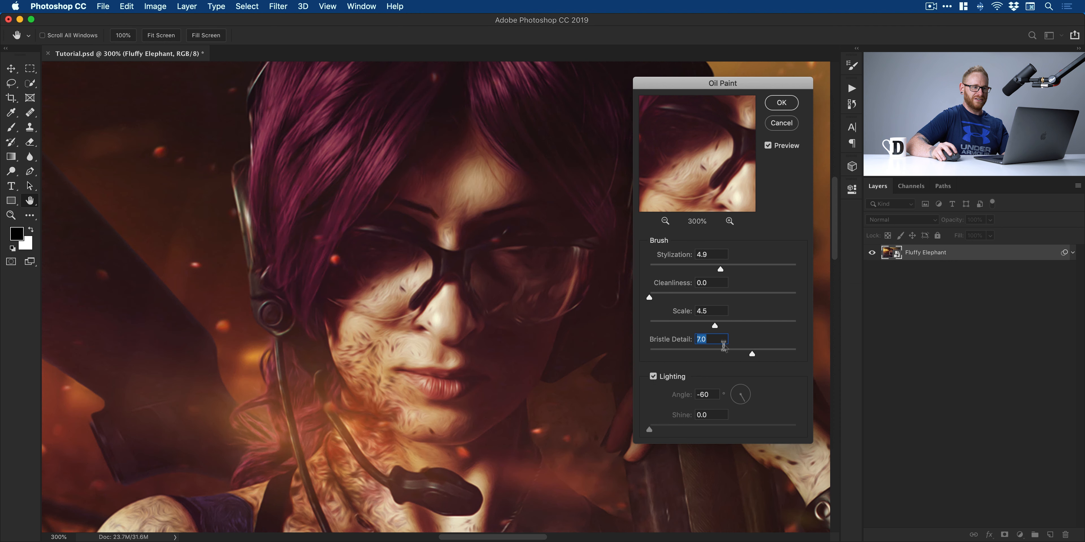
pyautogui.moveTo(742, 267); pyautogui.dragTo(778, 268)
pyautogui.moveTo(699, 427); pyautogui.dragTo(703, 428)
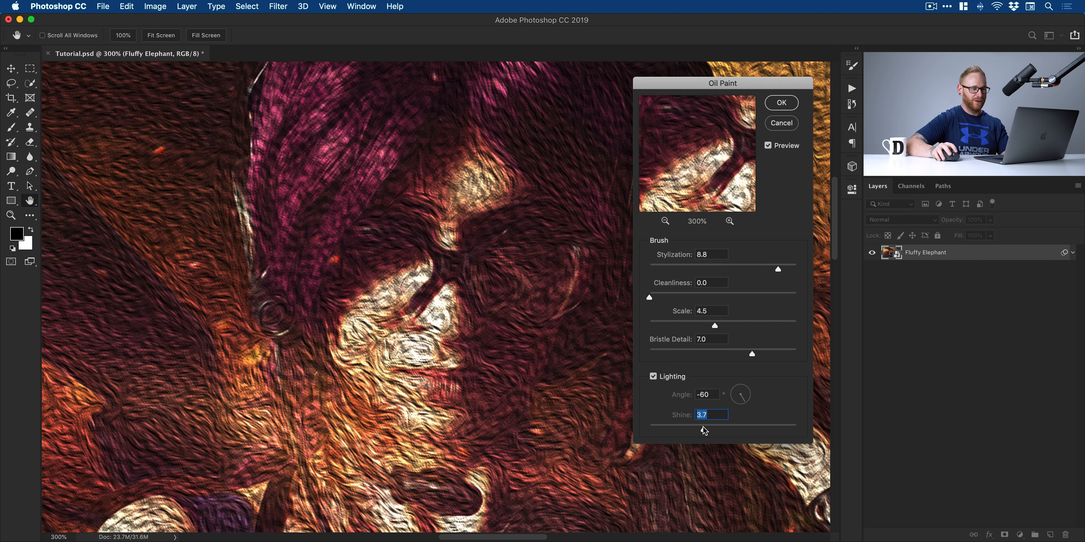
# Step: Disable Lighting and reduce Bristle Detail to 0.0, Scale to 0.1 and Stylization to 0.1
pyautogui.click(668, 376)
pyautogui.moveTo(752, 354); pyautogui.dragTo(649, 354)
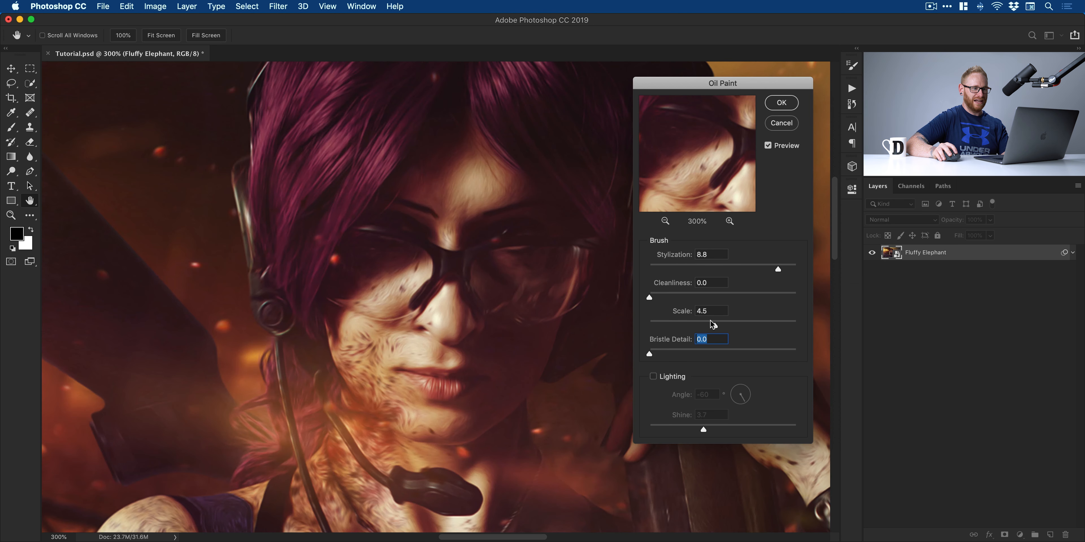
pyautogui.moveTo(715, 325); pyautogui.dragTo(649, 321)
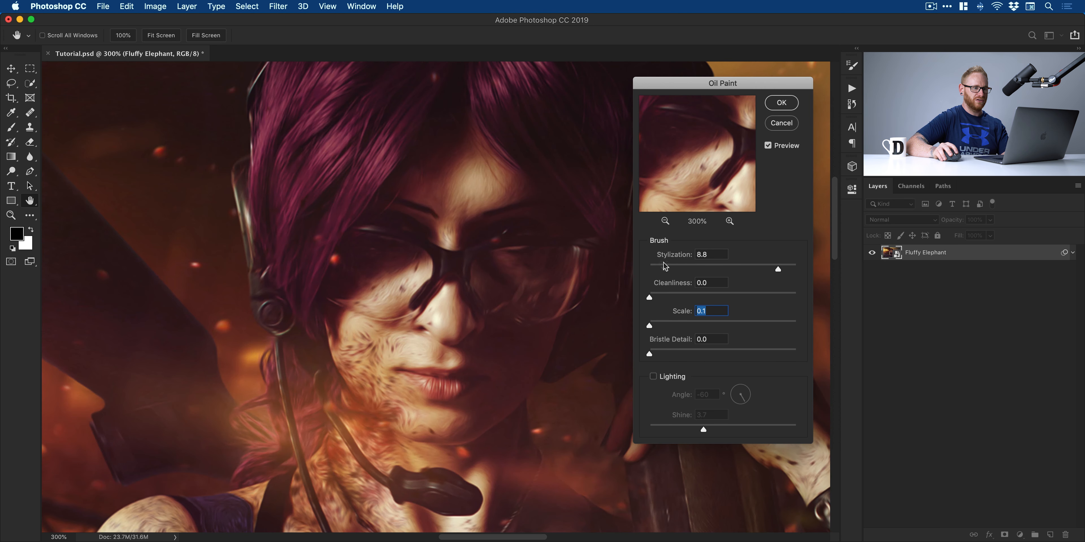
pyautogui.moveTo(664, 269); pyautogui.dragTo(638, 269)
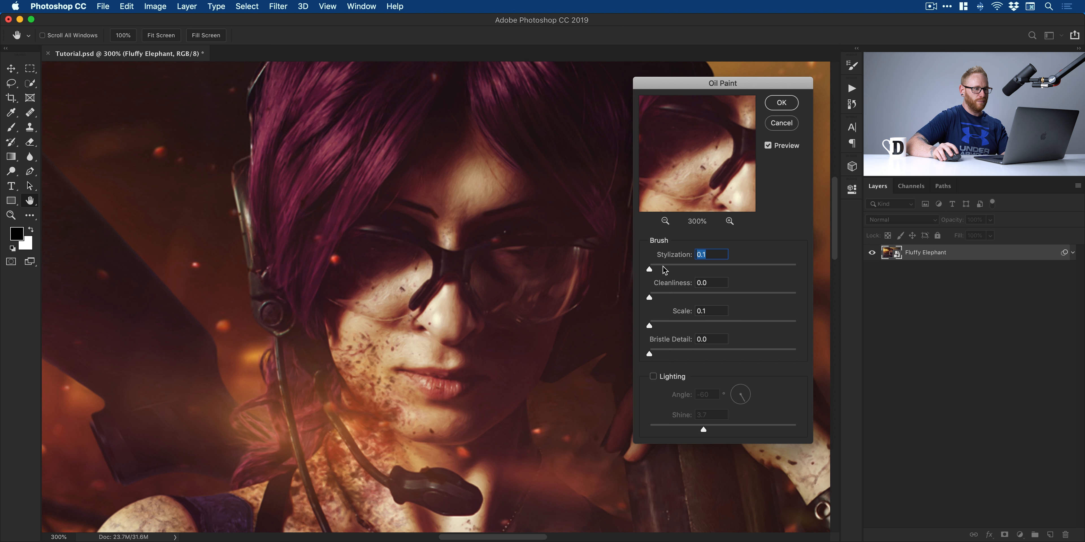
# Step: Try progressively stronger Stylization values of 4.5, 8.4 and 9.5 on the portrait
pyautogui.moveTo(665, 269); pyautogui.dragTo(673, 271)
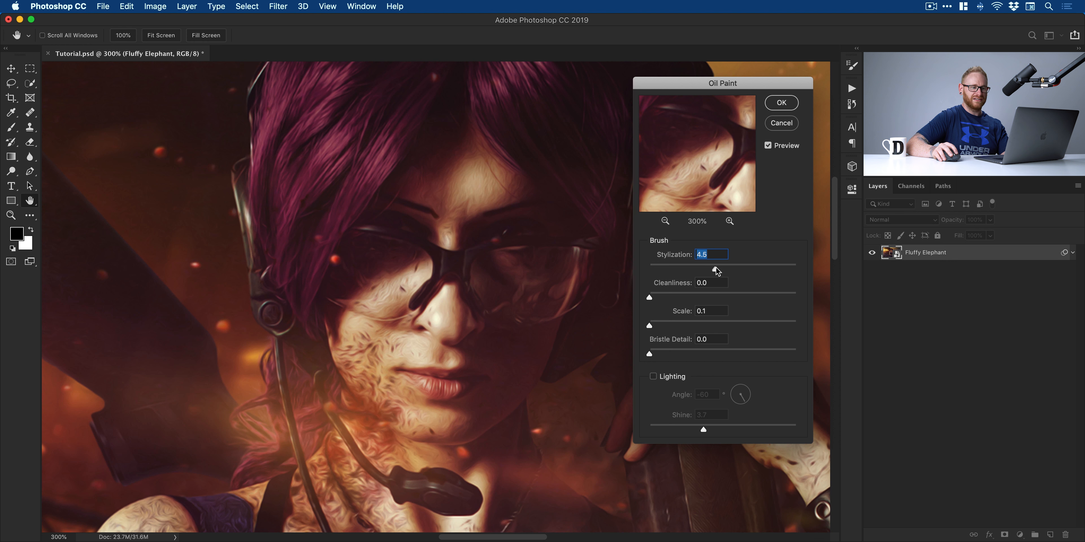
pyautogui.moveTo(721, 268); pyautogui.dragTo(773, 265)
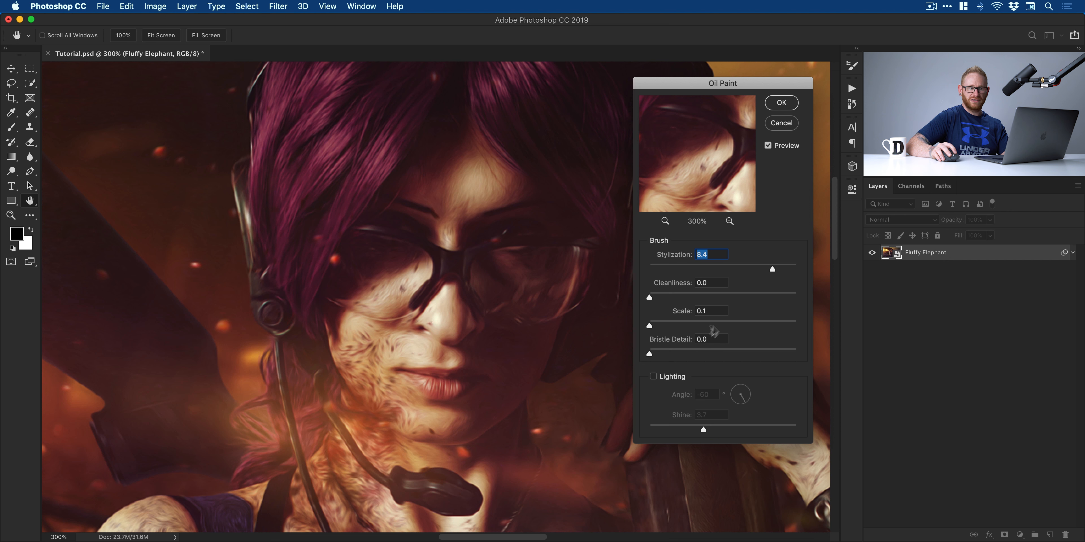
pyautogui.moveTo(772, 268); pyautogui.dragTo(785, 268)
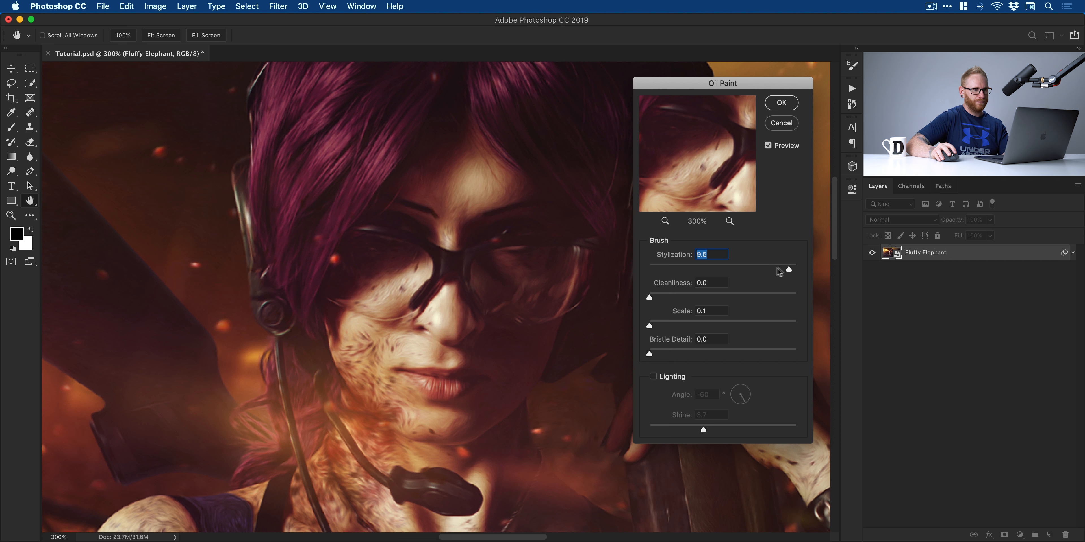
# Step: Try Cleanliness at 10.0 and 3.2, settle it at 1.2, and set Stylization to 3.2
pyautogui.moveTo(664, 298); pyautogui.dragTo(911, 288)
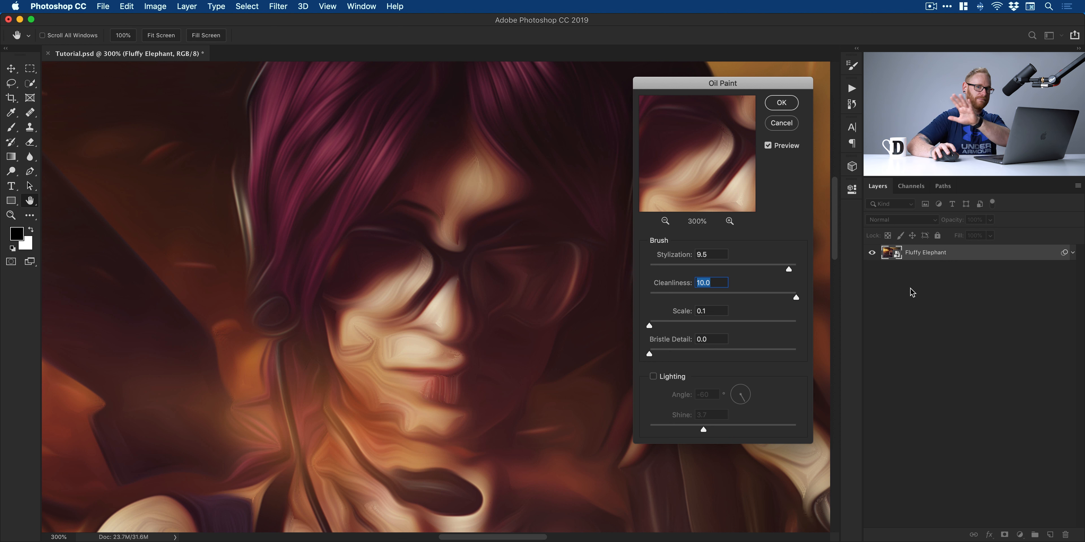
pyautogui.moveTo(718, 297); pyautogui.dragTo(674, 299)
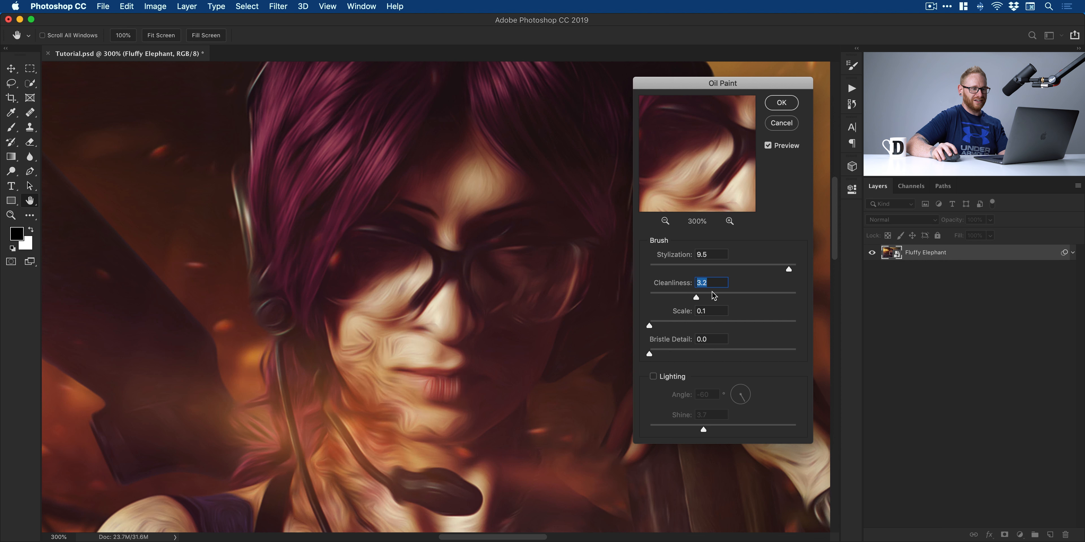
pyautogui.moveTo(696, 297); pyautogui.dragTo(667, 298)
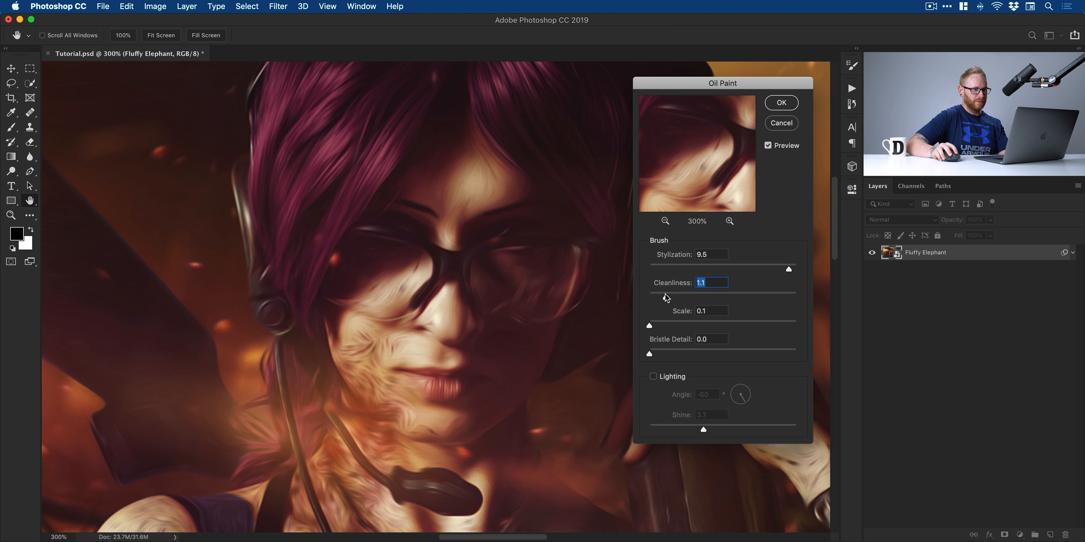
pyautogui.moveTo(745, 266); pyautogui.dragTo(695, 266)
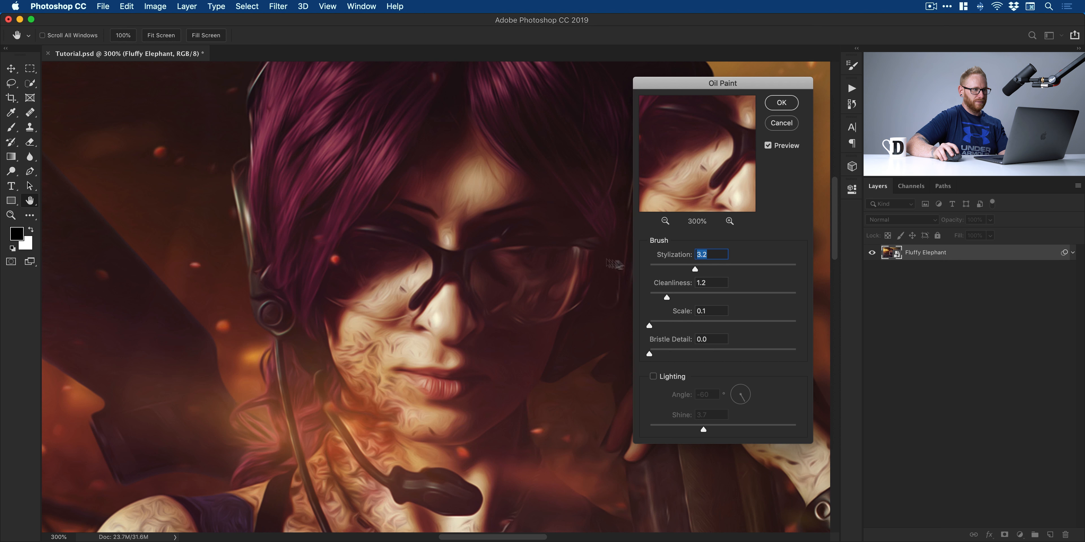